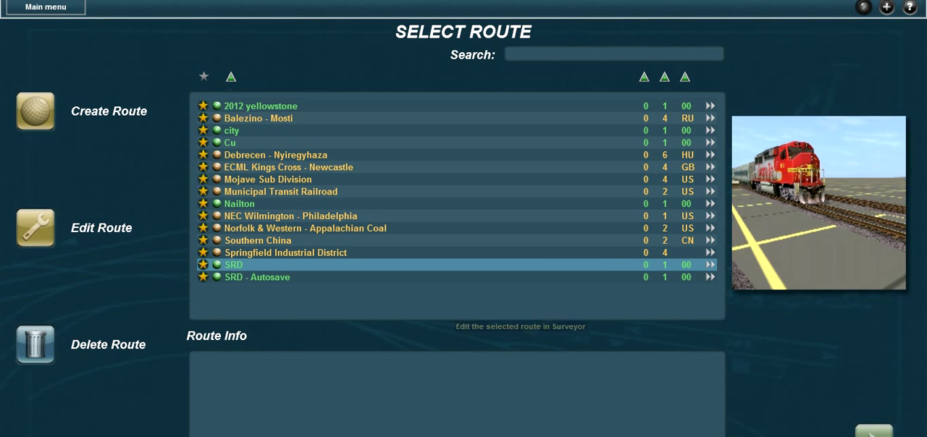
Step: Confirm SRD in the route list to show its Quick Drive and SRD sessions
key(Return)
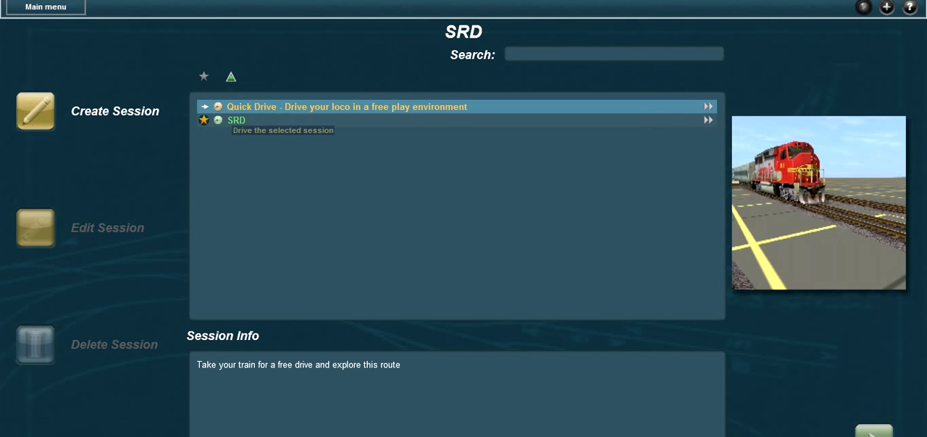
Step: Highlight the SRD session in the session list
key(Down)
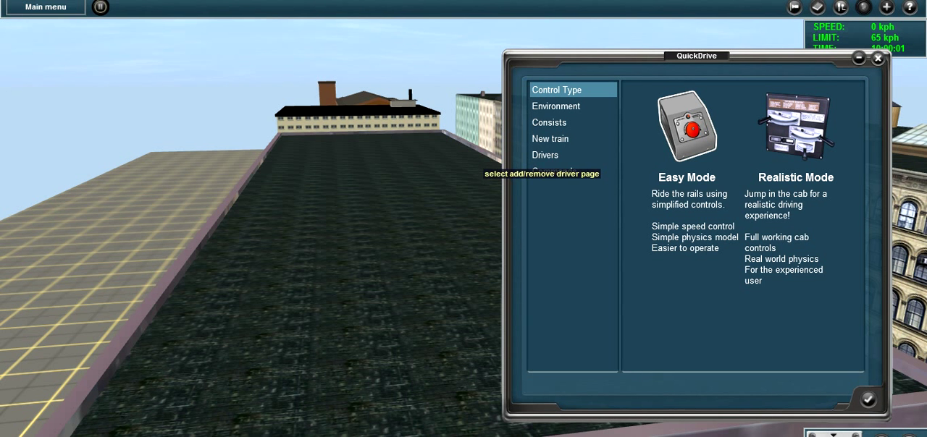
Step: Enable driver Hentis in the QuickDrive Drivers list and close the settings
click(547, 156)
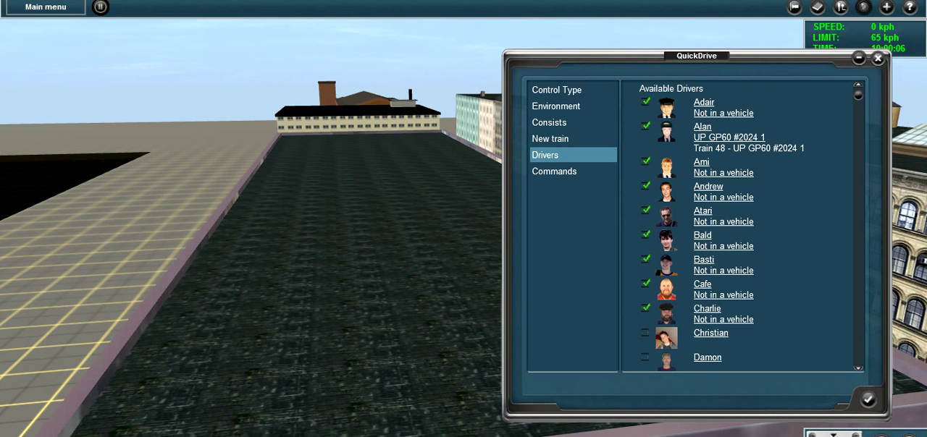
scroll(738, 226, down, 3)
scroll(739, 227, down, 3)
scroll(738, 227, down, 2)
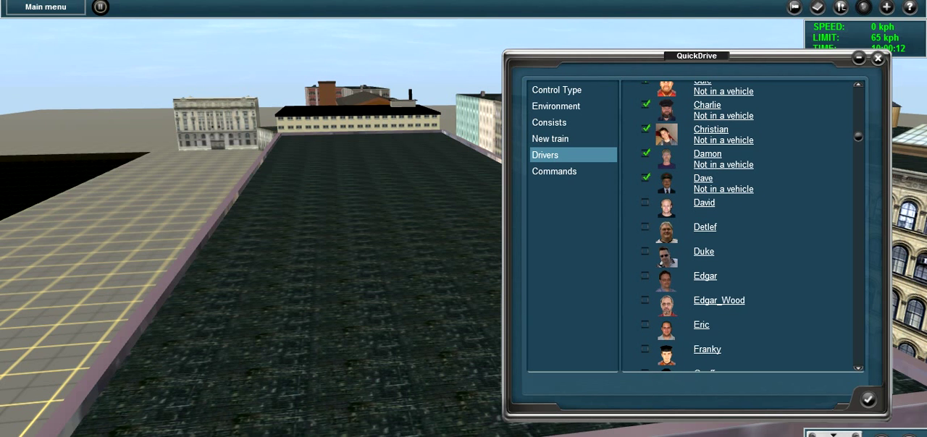
scroll(739, 227, down, 3)
scroll(738, 227, down, 2)
scroll(739, 226, down, 3)
scroll(739, 227, down, 2)
click(645, 255)
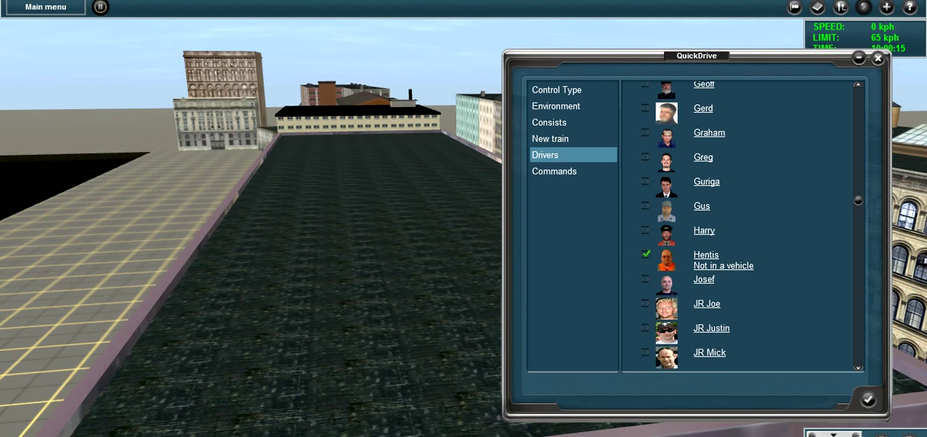
scroll(739, 227, down, 3)
scroll(739, 227, down, 3)
scroll(739, 227, down, 3)
scroll(739, 227, down, 3)
scroll(739, 227, down, 4)
scroll(739, 226, down, 3)
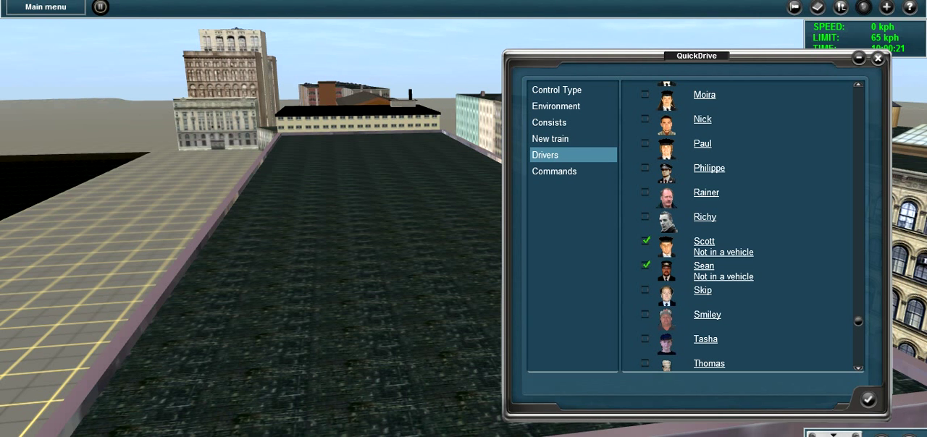
key(Escape)
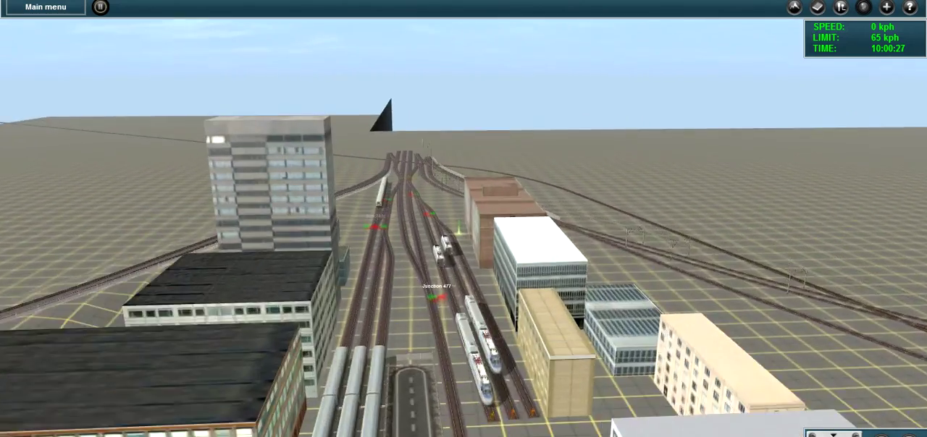
Step: Switch to the overhead map view to locate the commuter consist
key(m)
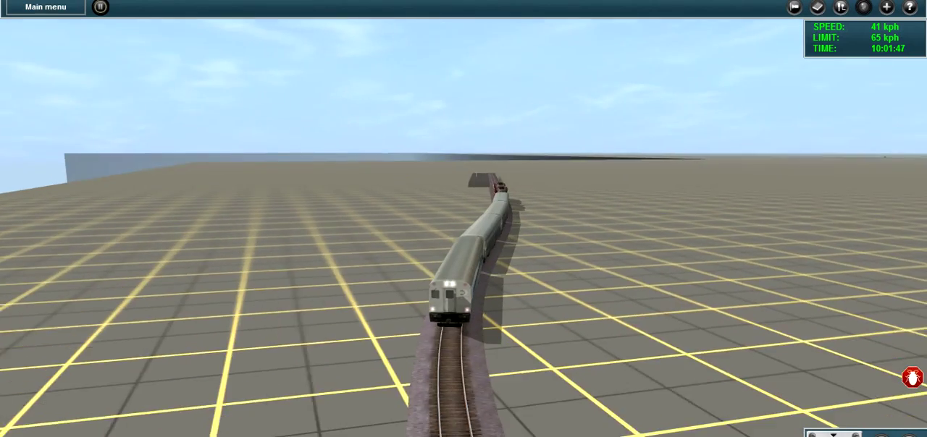
Step: Reposition the camera into free view around the moving train
key(4)
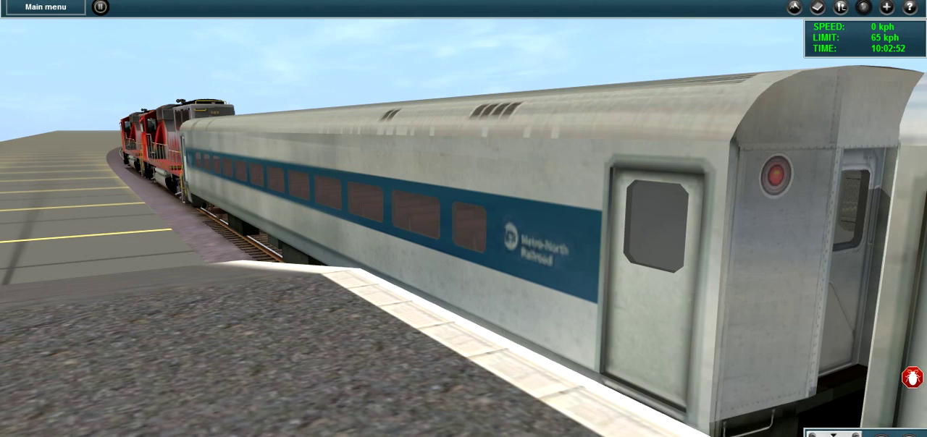
Step: Orbit the camera around the stopped train toward the station building and sign
key(Left)
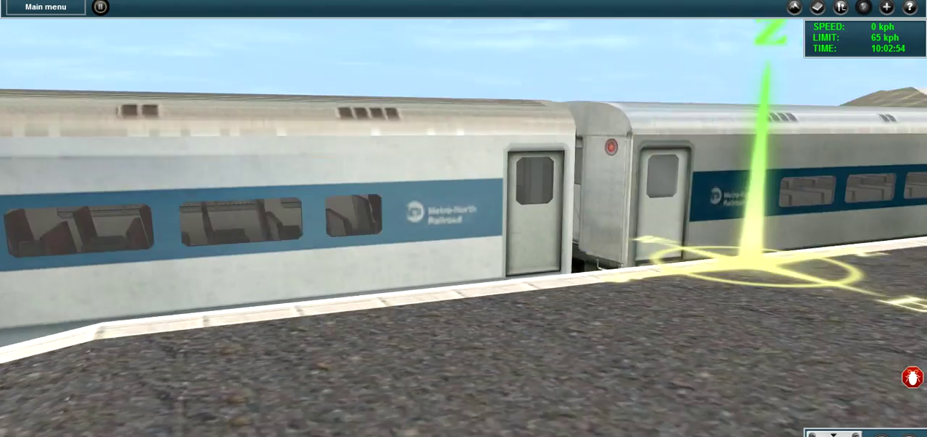
key(Left)
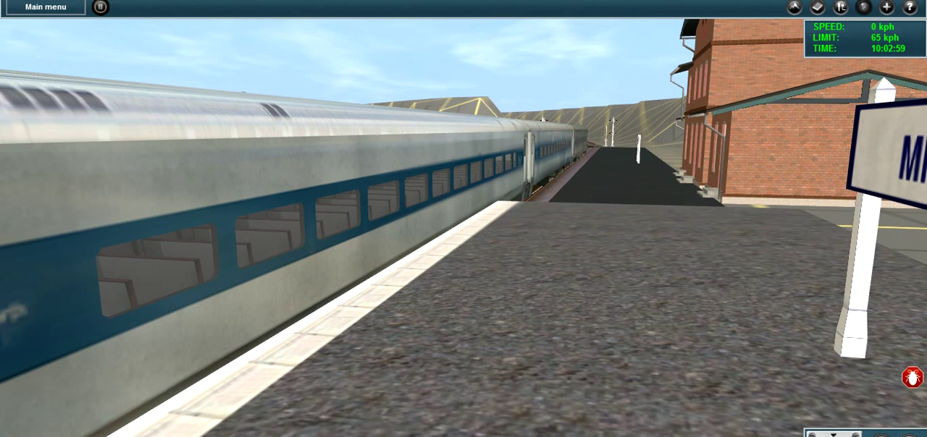
key(Left)
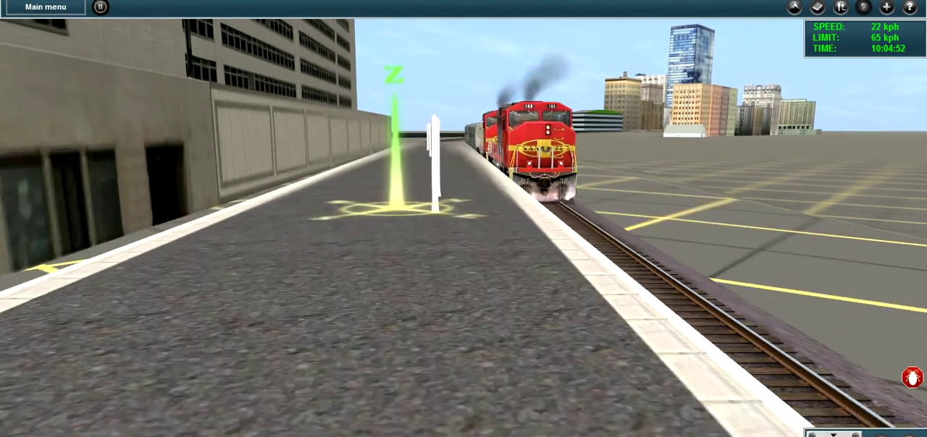
Step: Orbit past locomotive 124 and across the lot toward the elevated roadway and church
key(Right)
key(Right)
key(Right)
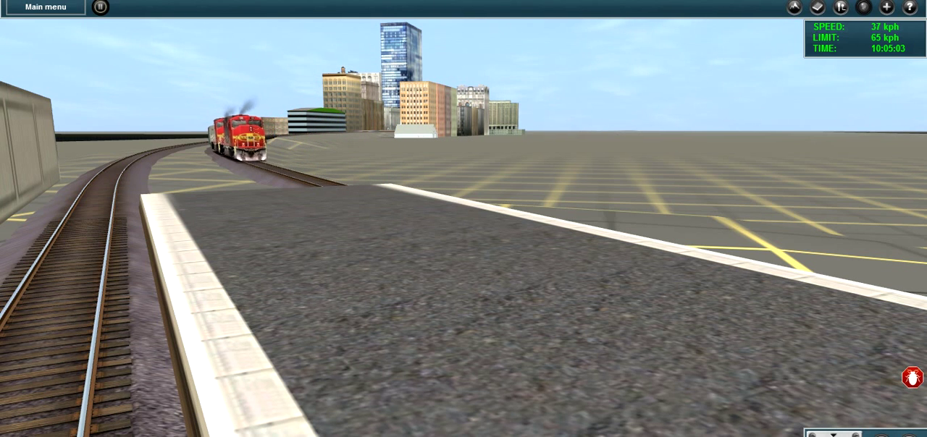
key(Up)
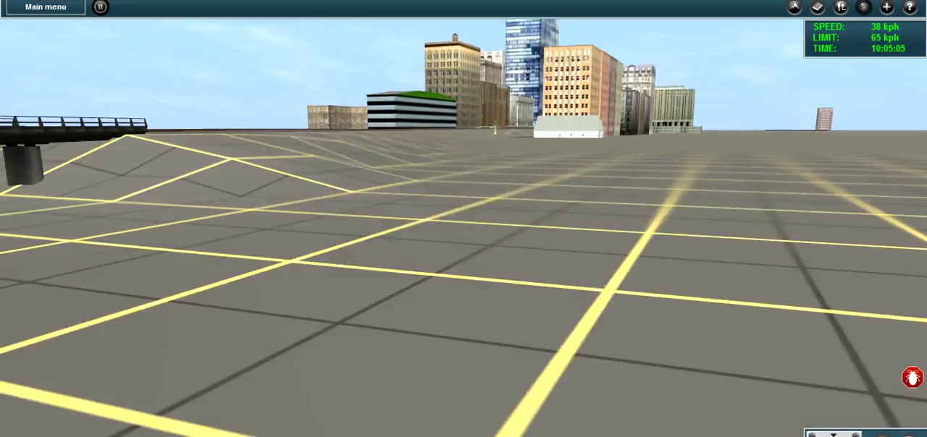
key(Up)
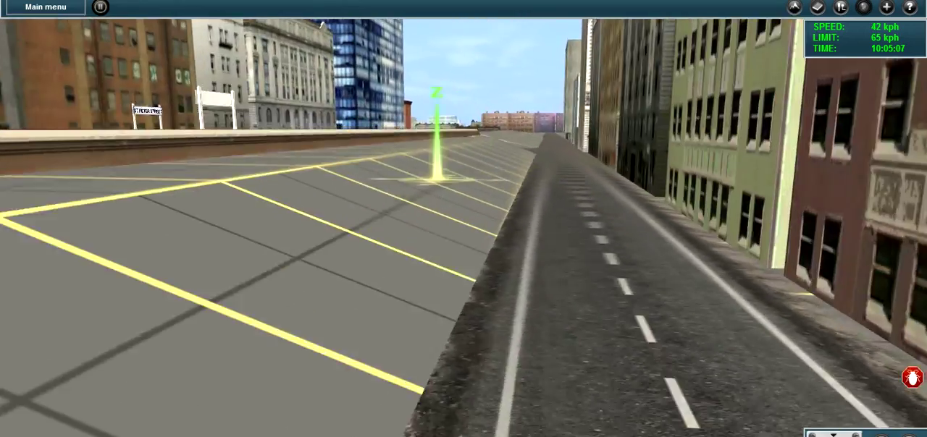
key(Left)
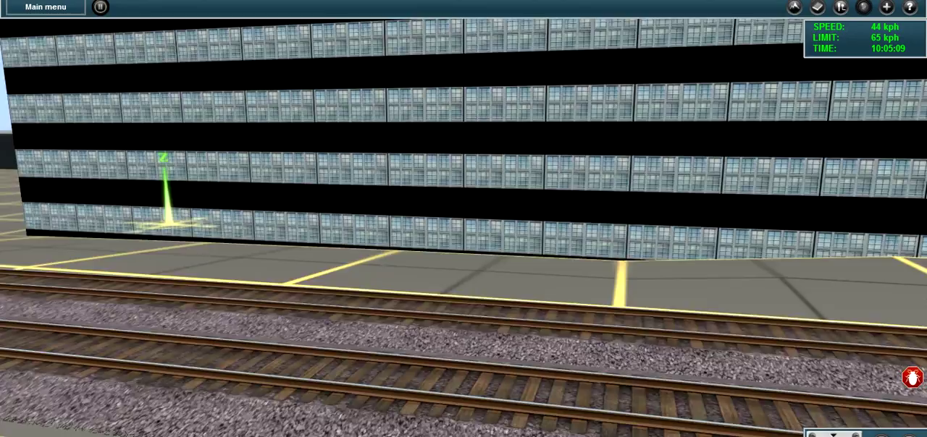
key(Left)
Step: Swing the view along the curving tracks, then switch to a free roaming platform view
key(Right)
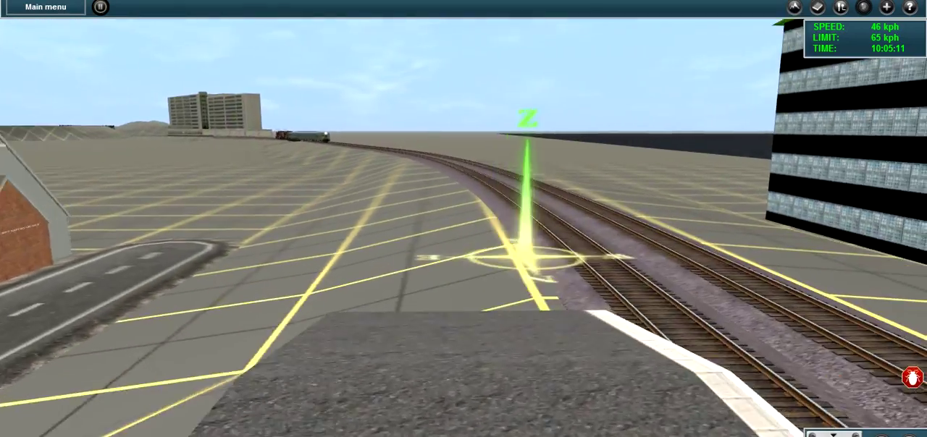
key(Left)
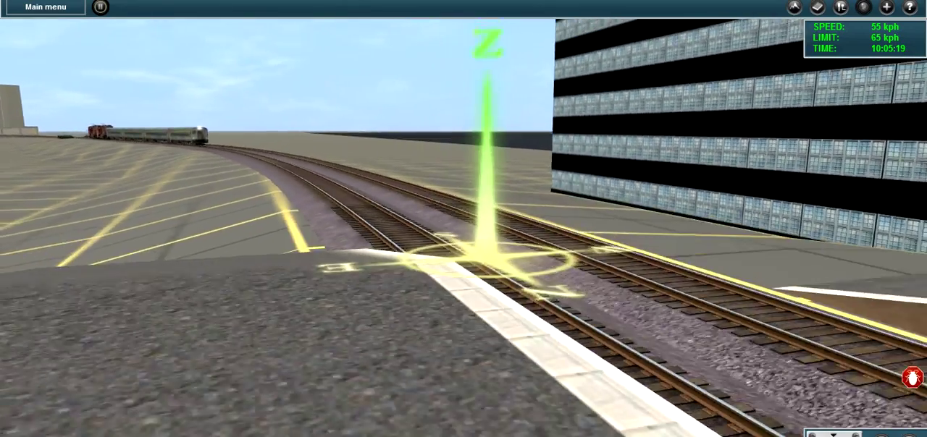
key(Right)
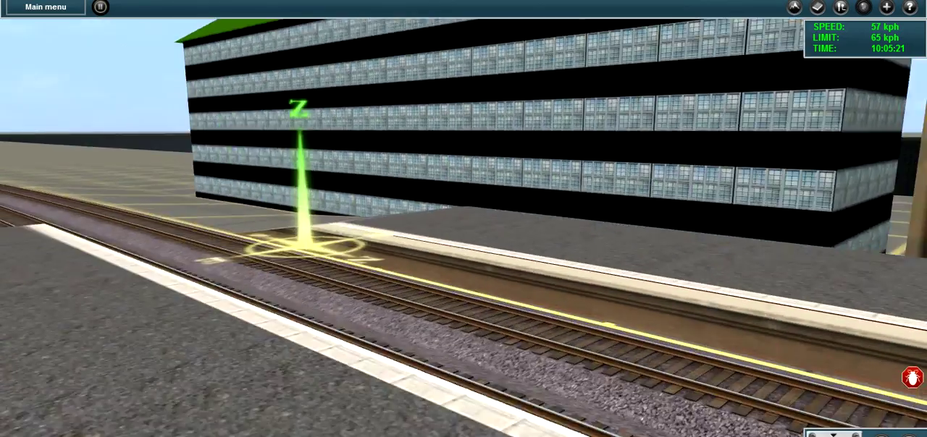
key(Left)
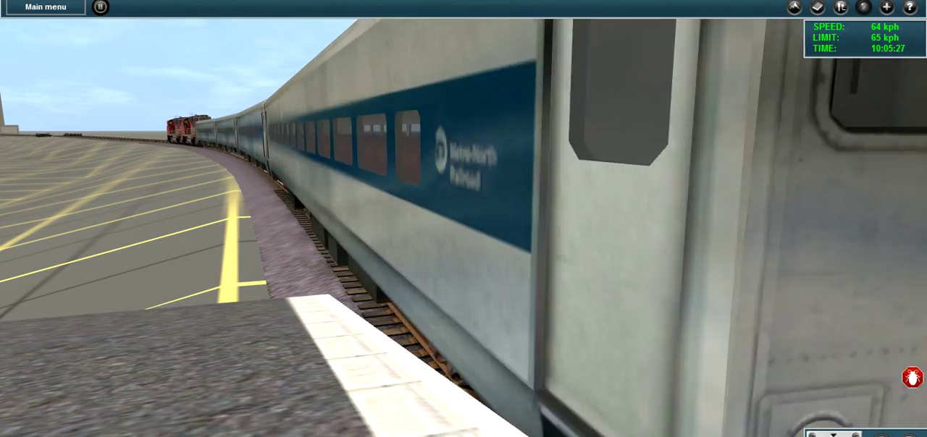
key(4)
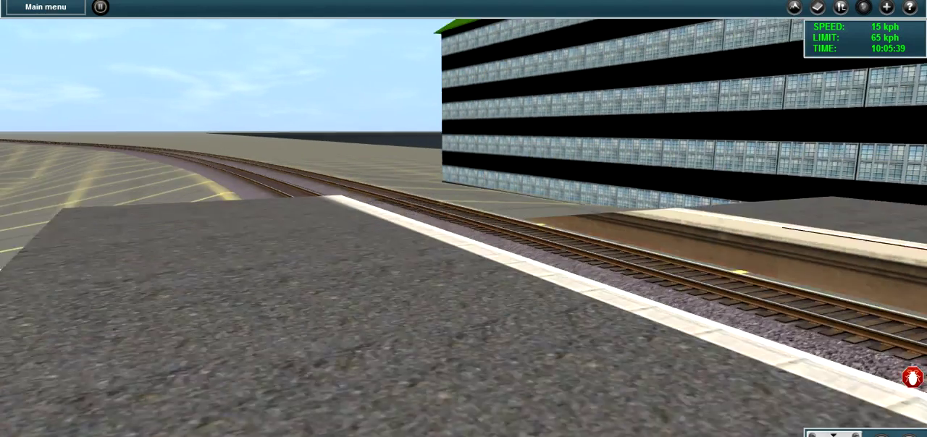
key(4)
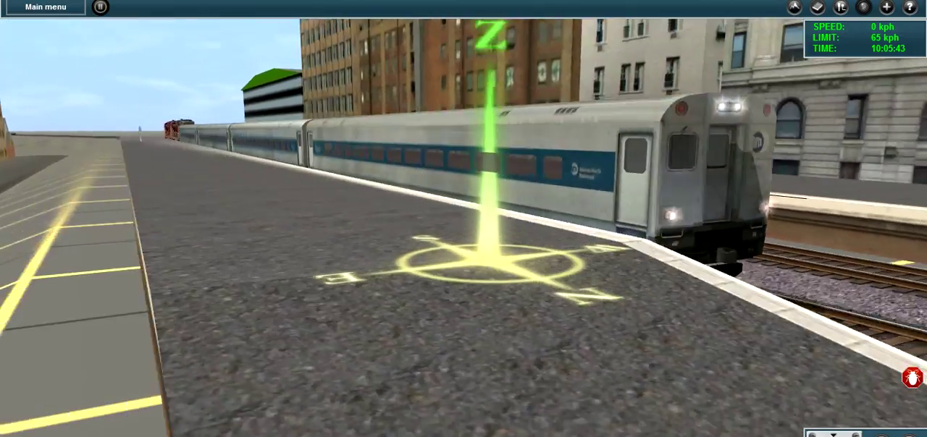
Step: Orbit toward the overpass, focus on locomotive 109, and take the external camera beside the train
key(Right)
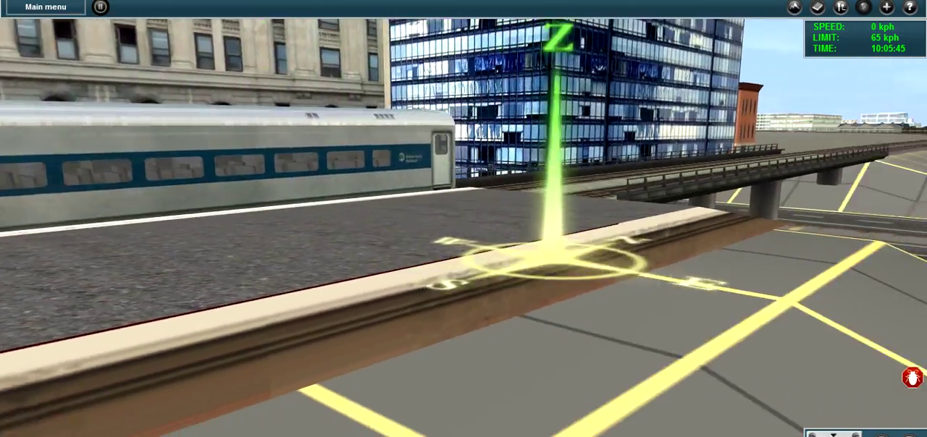
key(Right)
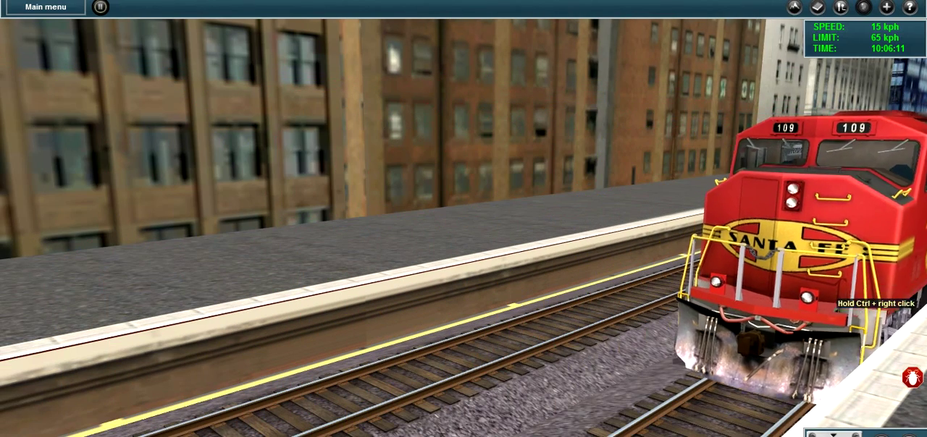
click(833, 296)
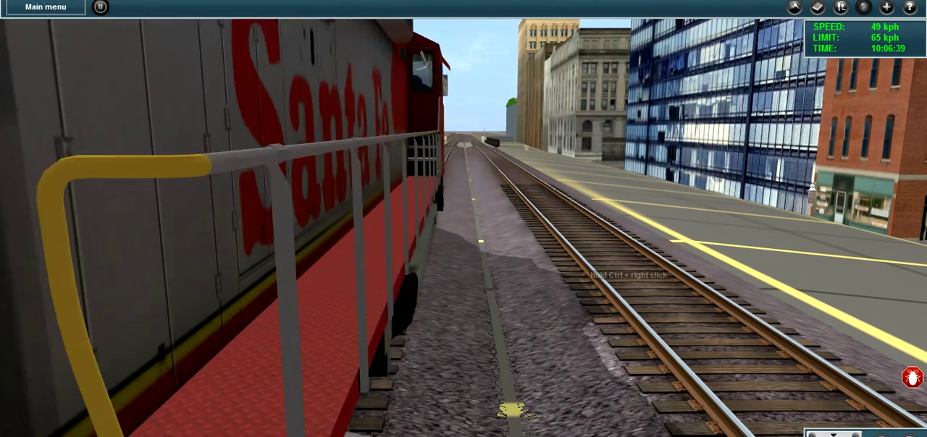
key(2)
key(Left)
key(Left)
key(Left)
scroll(463, 217, up, 5)
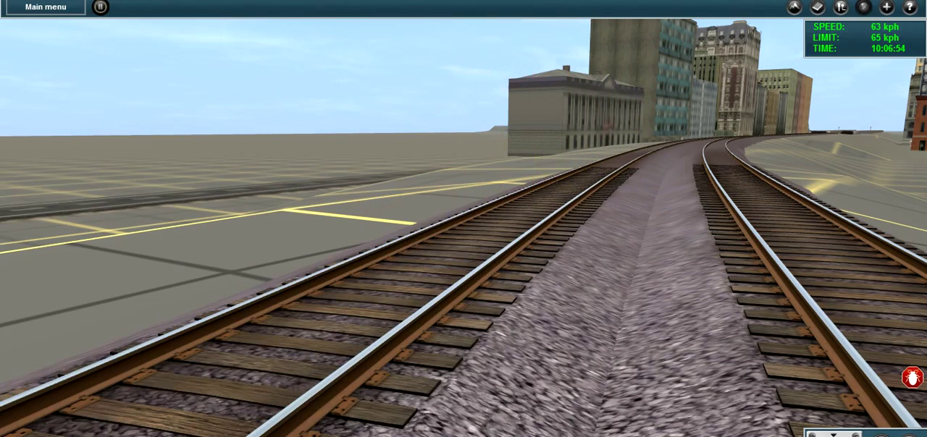
Step: Follow the train with free and chase cameras, then circle high above the rail yard
key(4)
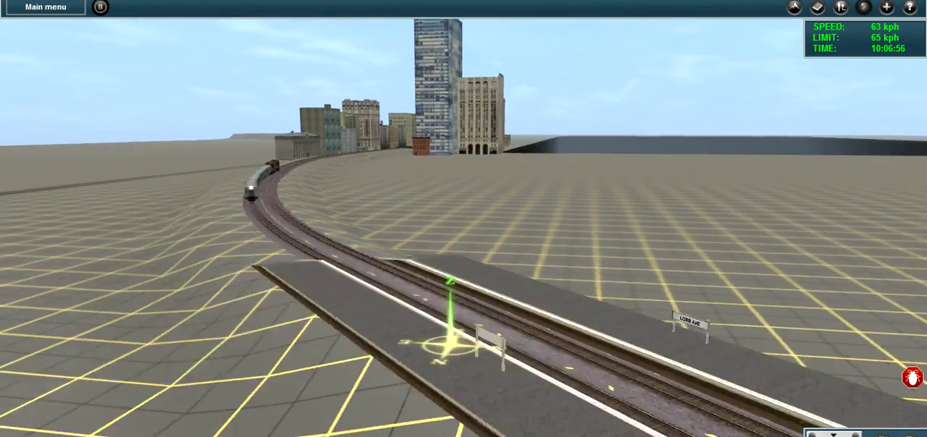
key(Left)
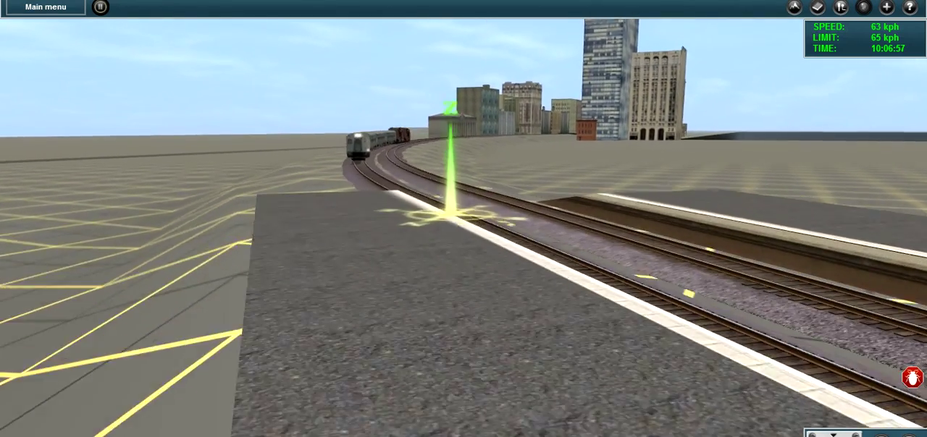
key(Up)
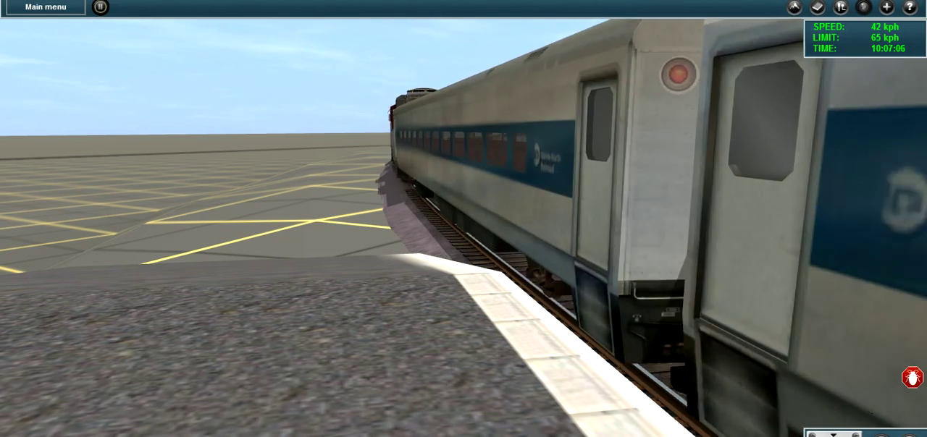
key(2)
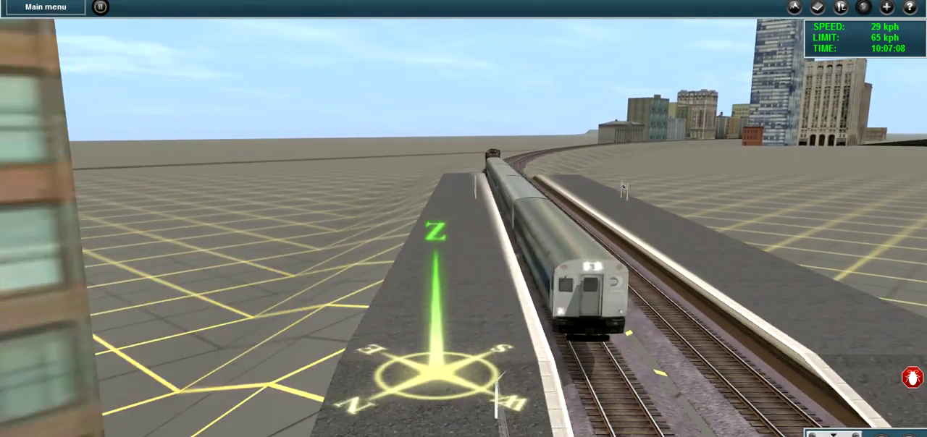
scroll(463, 219, up, 5)
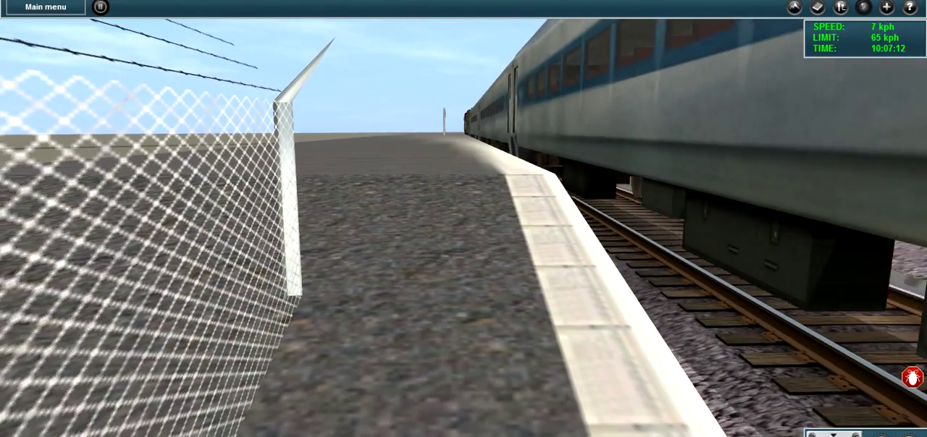
scroll(464, 219, down, 5)
key(Left)
key(Right)
key(Right)
key(Right)
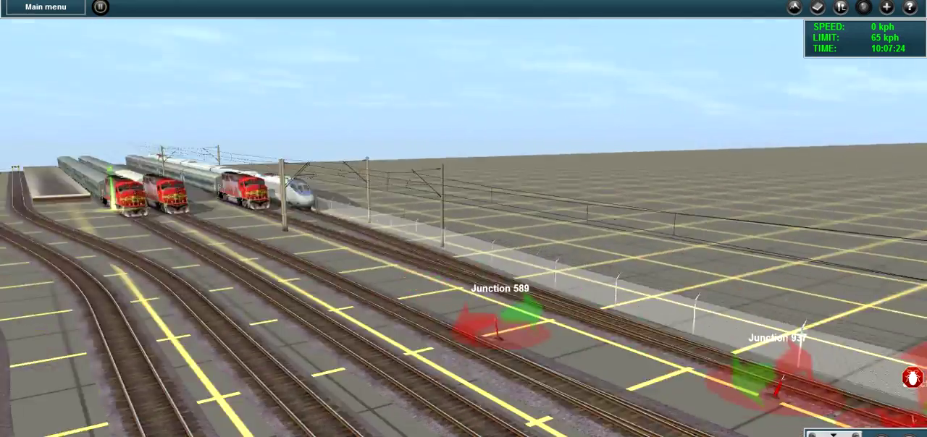
Step: Glide the view toward the parked red locomotives and across the yard tracks
key(Right)
key(Up)
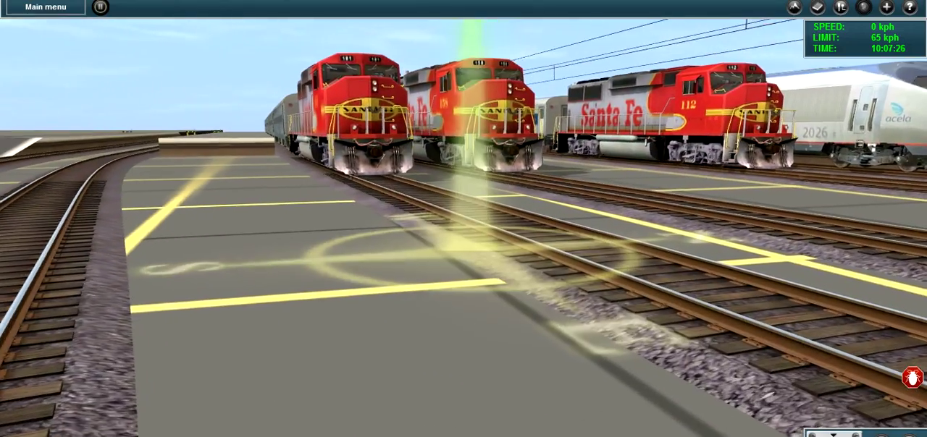
key(Down)
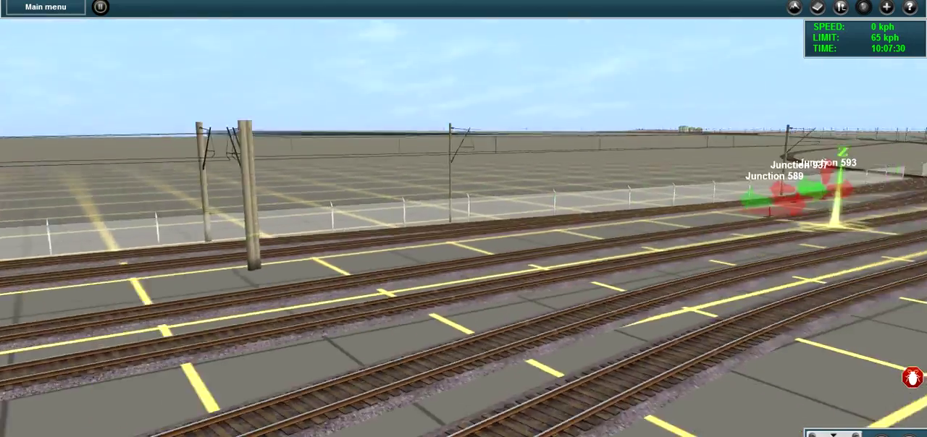
key(Right)
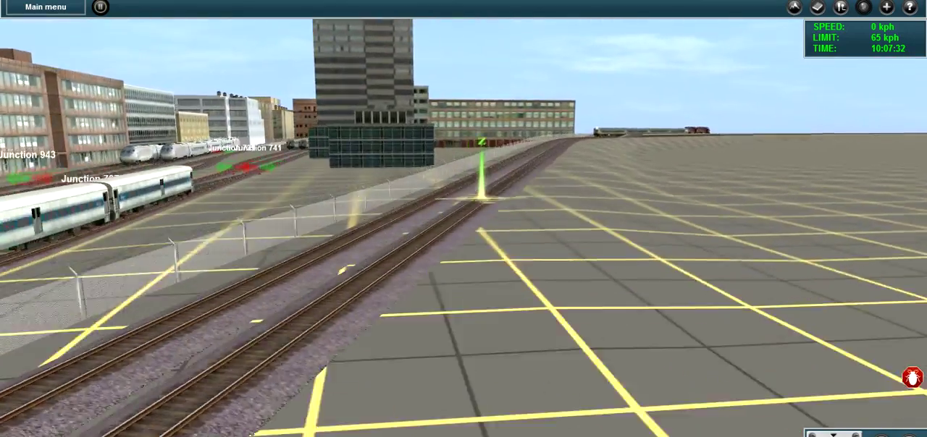
Step: Circle in to track level beside the passenger train as it approaches
key(Right)
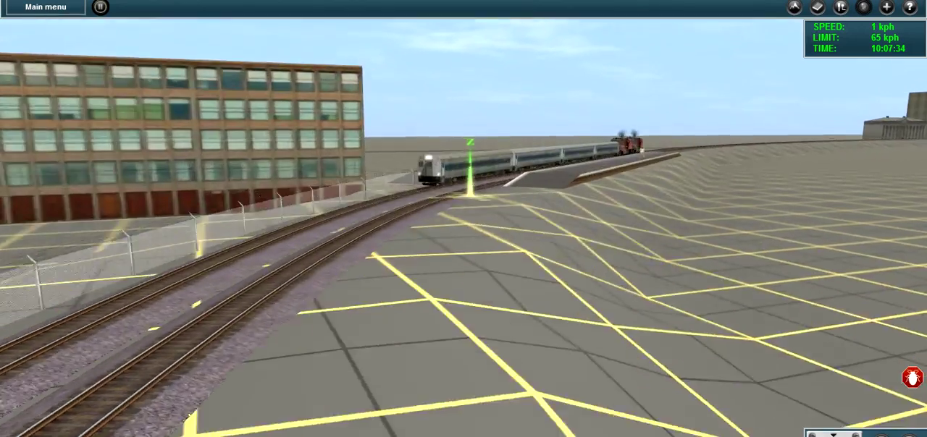
key(Up)
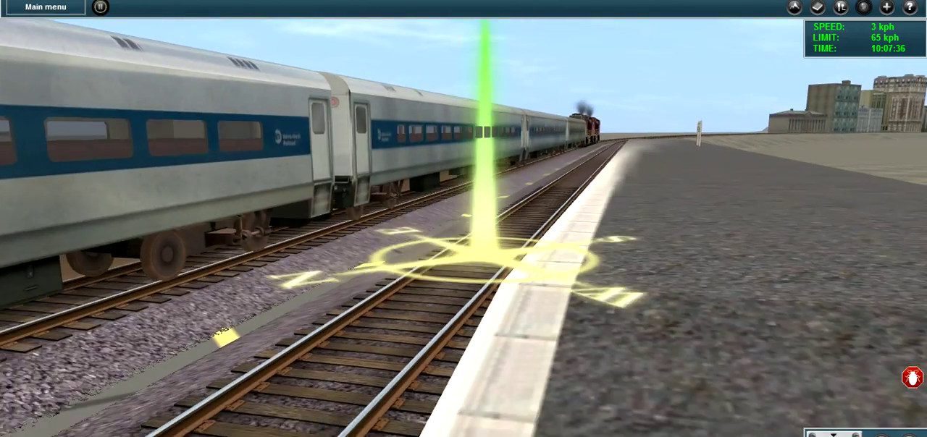
key(Left)
key(Left)
key(Up)
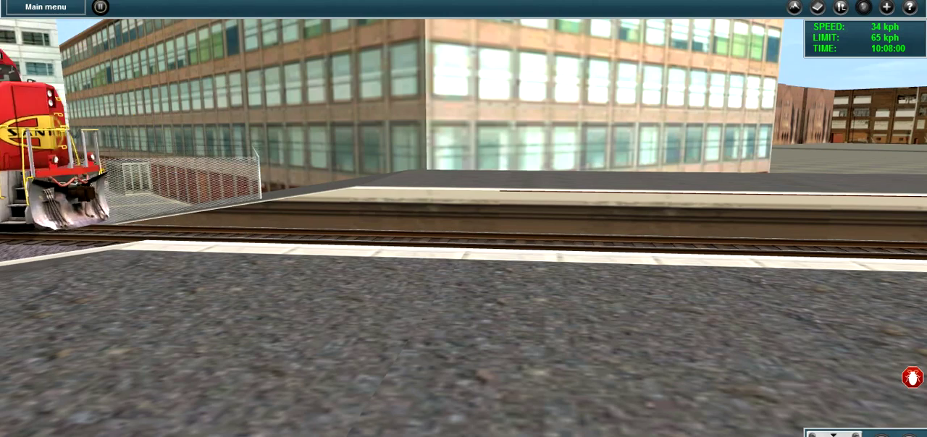
key(Left)
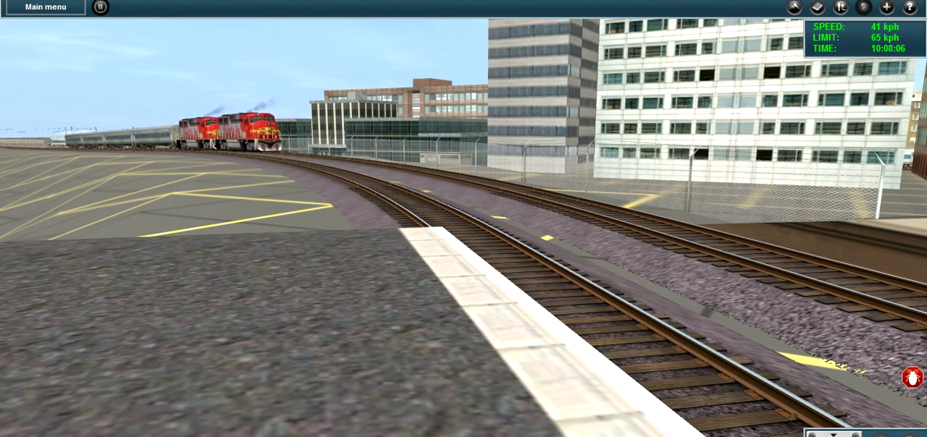
Step: Circle the free camera in toward Junction 691 as the train slows to 16 kph
key(Up)
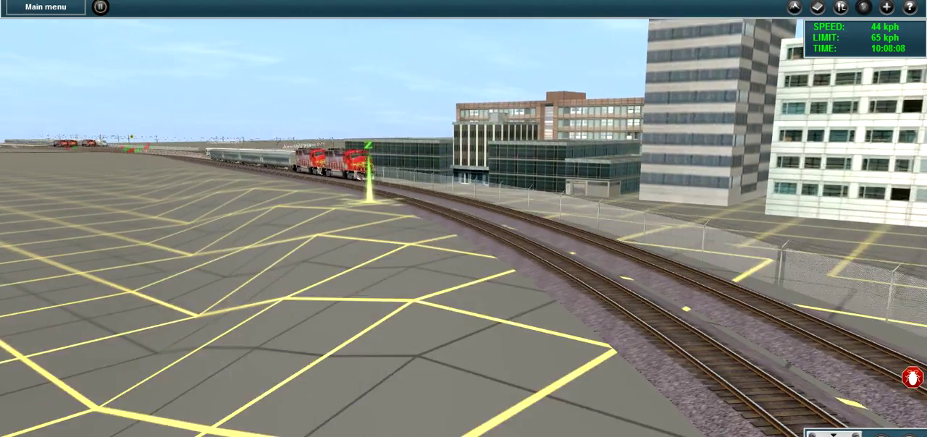
key(Up)
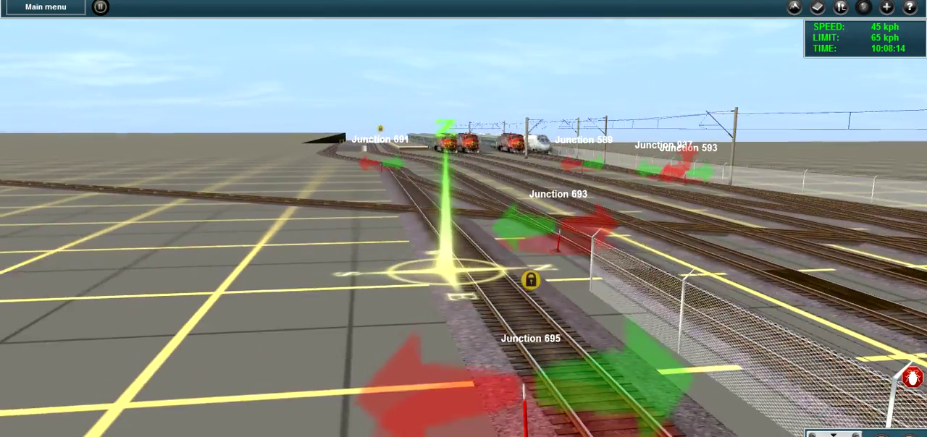
key(Left)
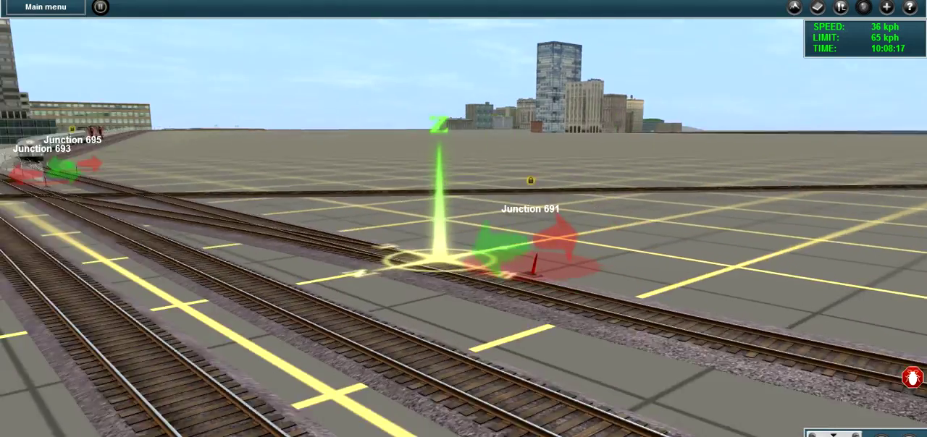
key(Up)
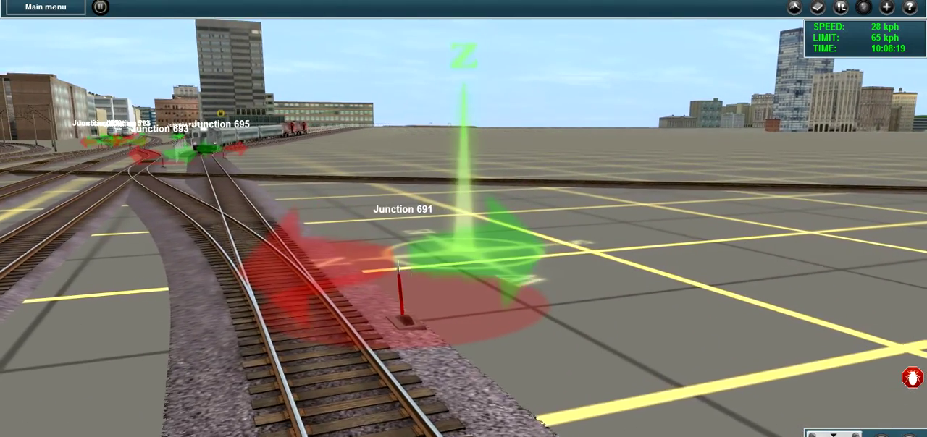
key(Left)
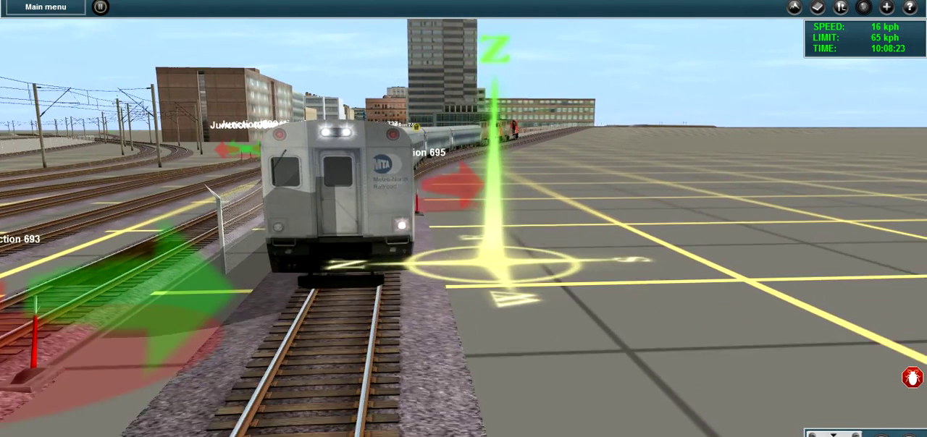
Step: Follow the train past the trackside view at 16 kph, then switch to elevated free camera 4
key(Left)
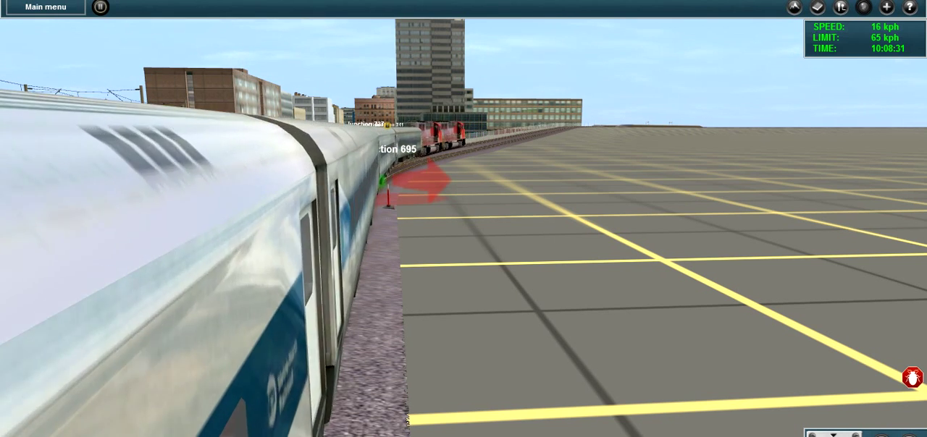
key(Right)
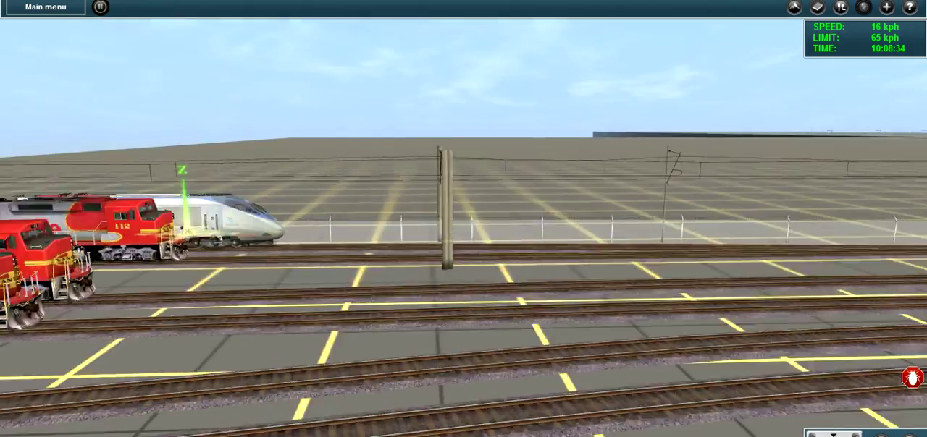
key(Up)
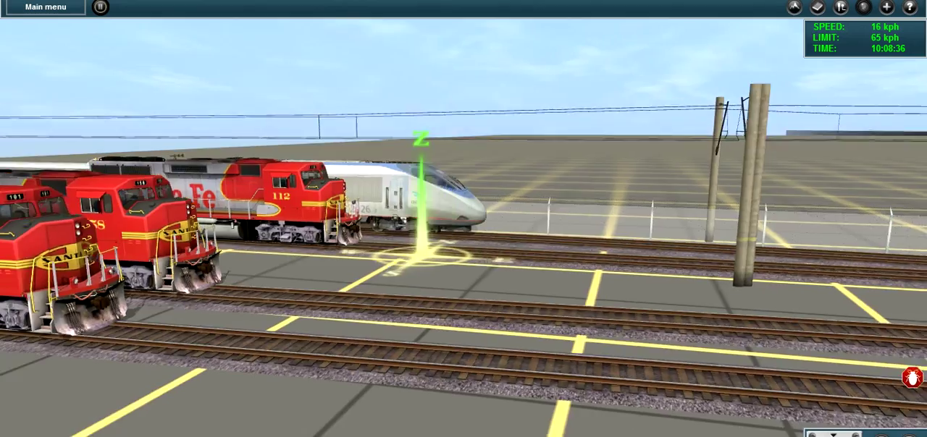
key(Right)
key(Up)
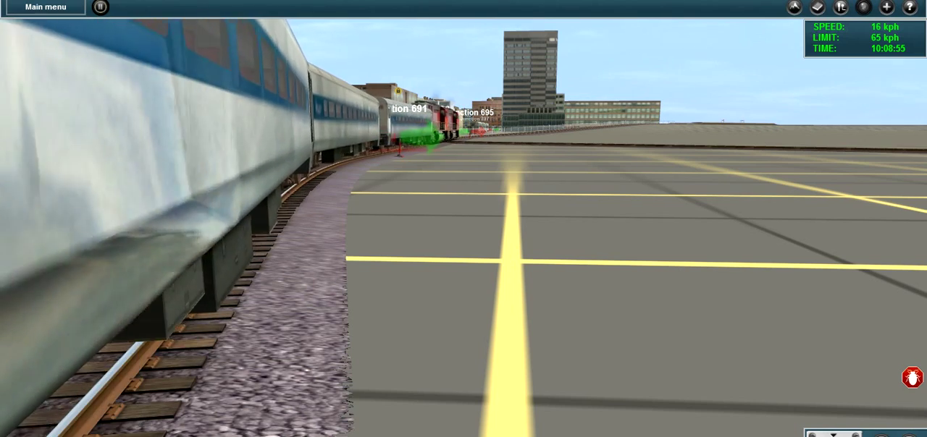
key(4)
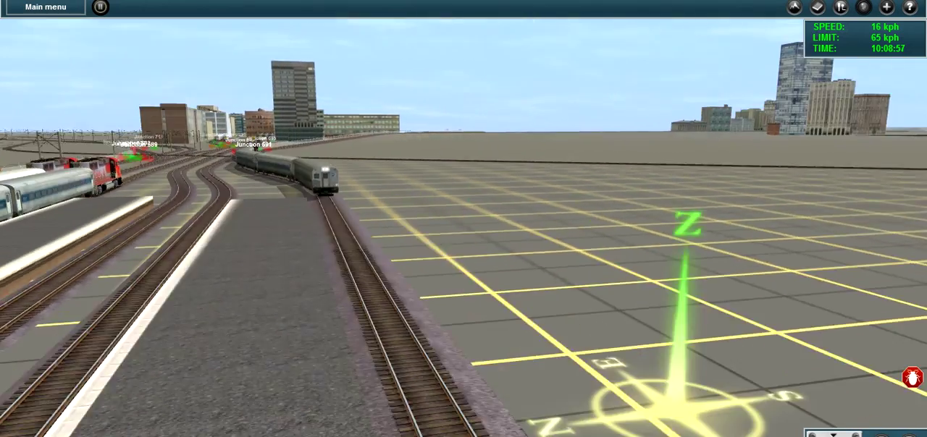